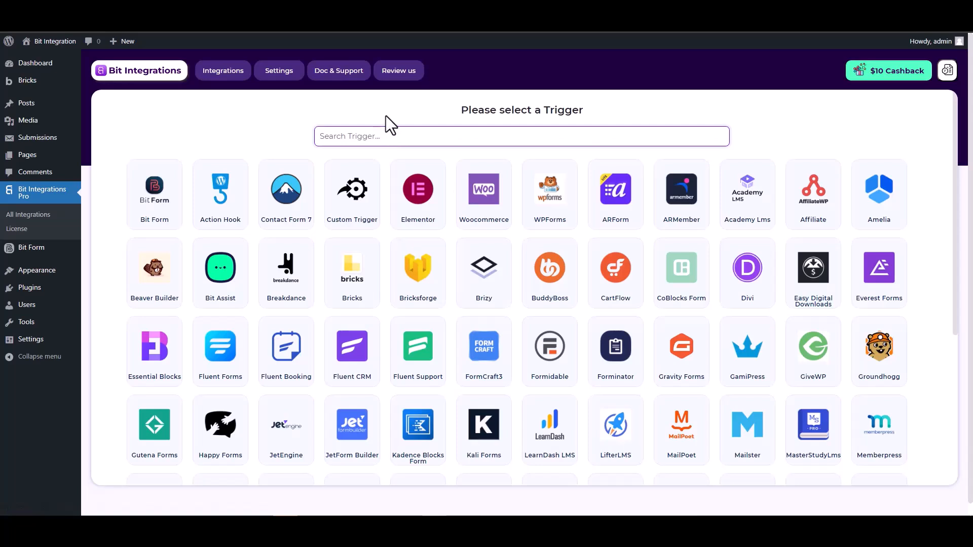
# Step: Pick Bricksforge as the trigger and start Fetch so it waits for a form submission
pyautogui.write('br')
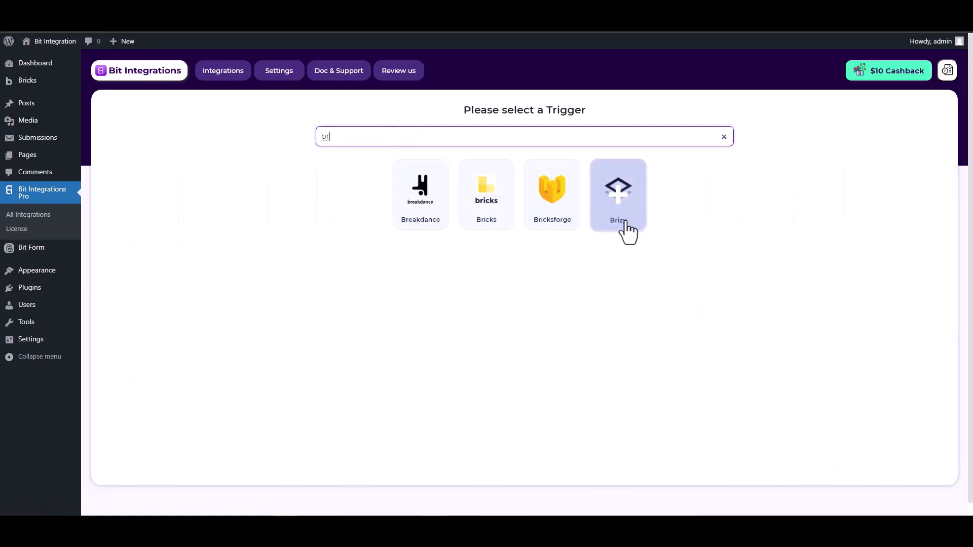
pyautogui.click(562, 219)
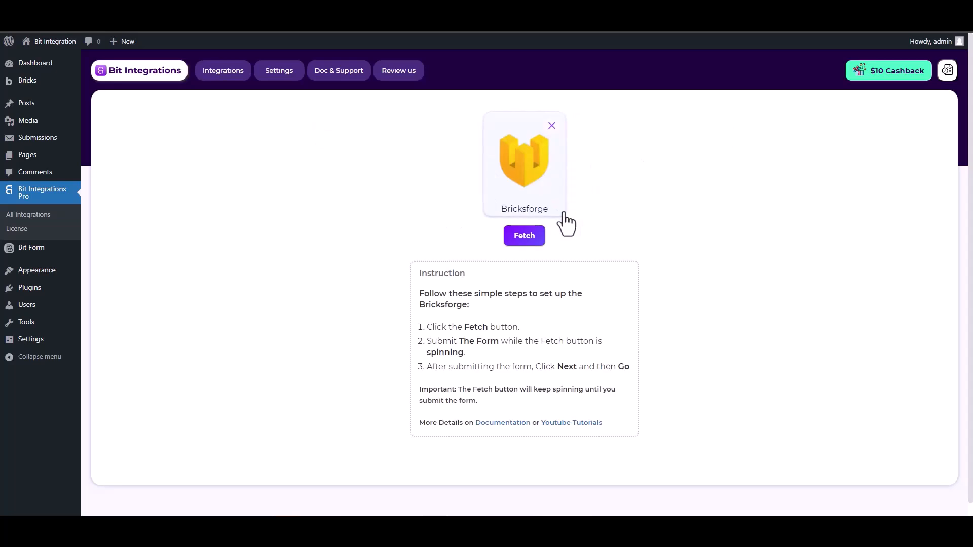
pyautogui.click(511, 243)
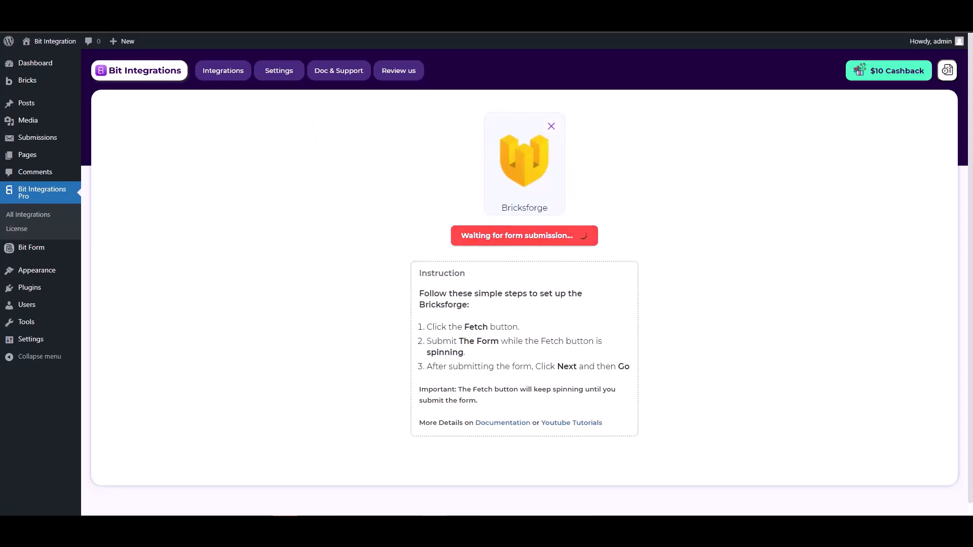
pyautogui.hotkey('ctrl', 'Tab')
# Step: Fill the front-end form with first name test, last name test1, a test e-mail and a phone number
pyautogui.click(264, 175)
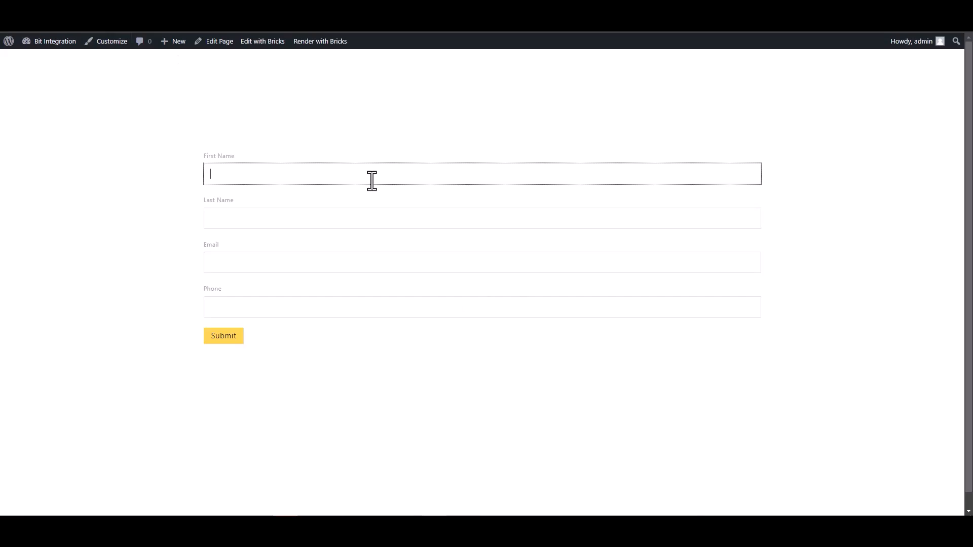
pyautogui.write('test')
pyautogui.click(563, 216)
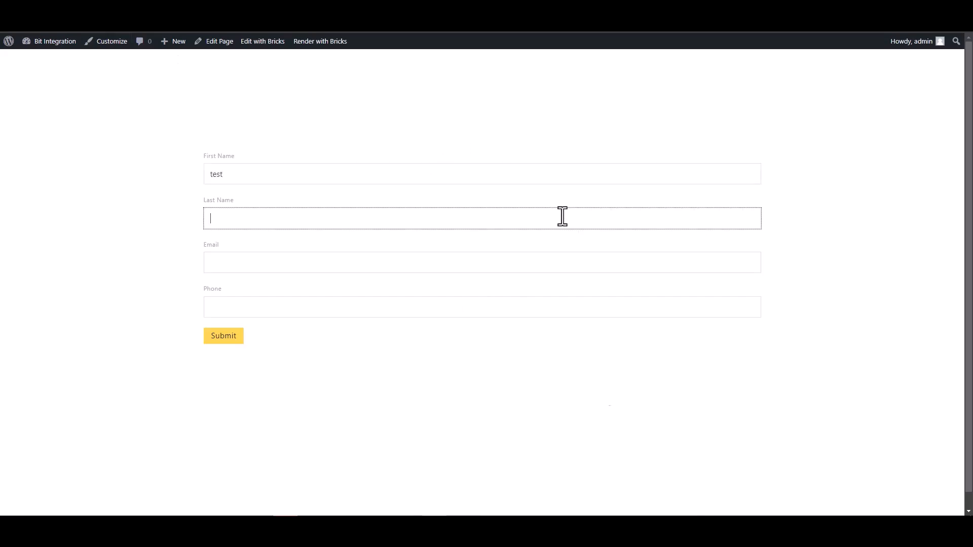
pyautogui.write('test1')
pyautogui.press('Tab')
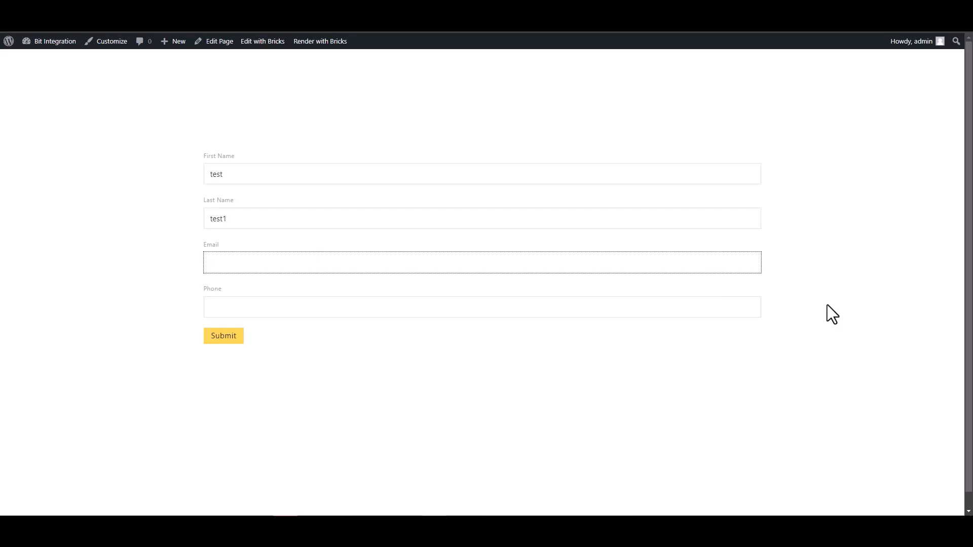
pyautogui.write('test@gmail.com')
pyautogui.click(674, 313)
pyautogui.write('1235')
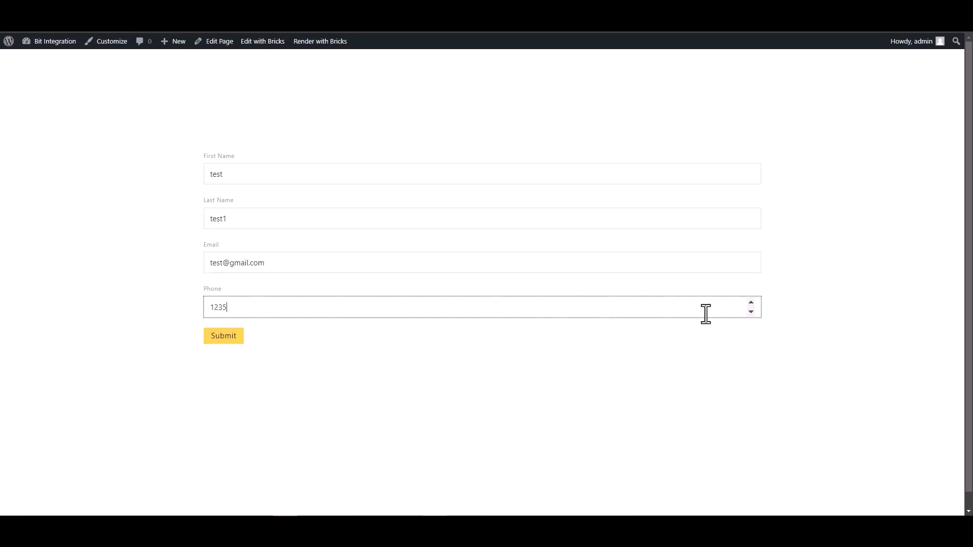
pyautogui.press('BackSpace')
pyautogui.write('456')
# Step: Submit the test entry and check the success message
pyautogui.click(234, 336)
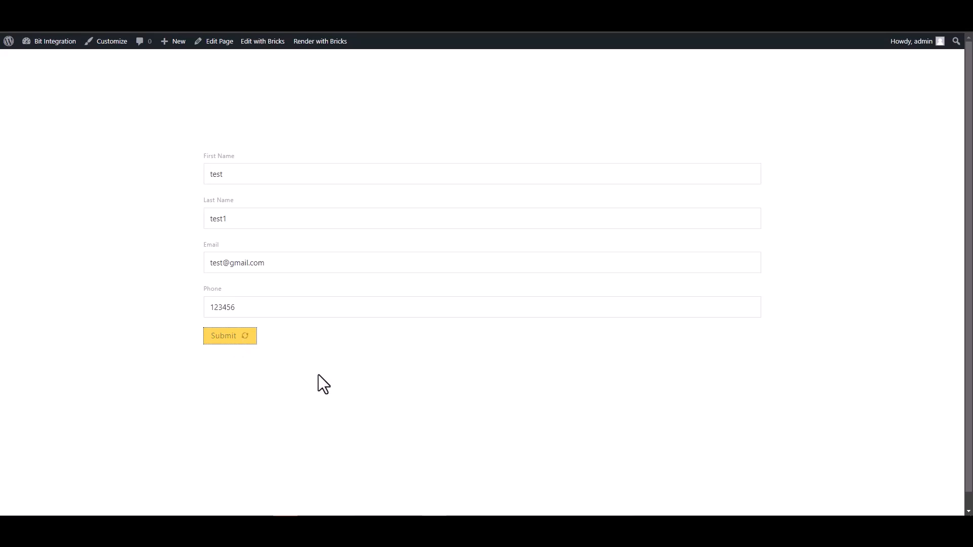
pyautogui.moveTo(268, 368); pyautogui.dragTo(454, 385)
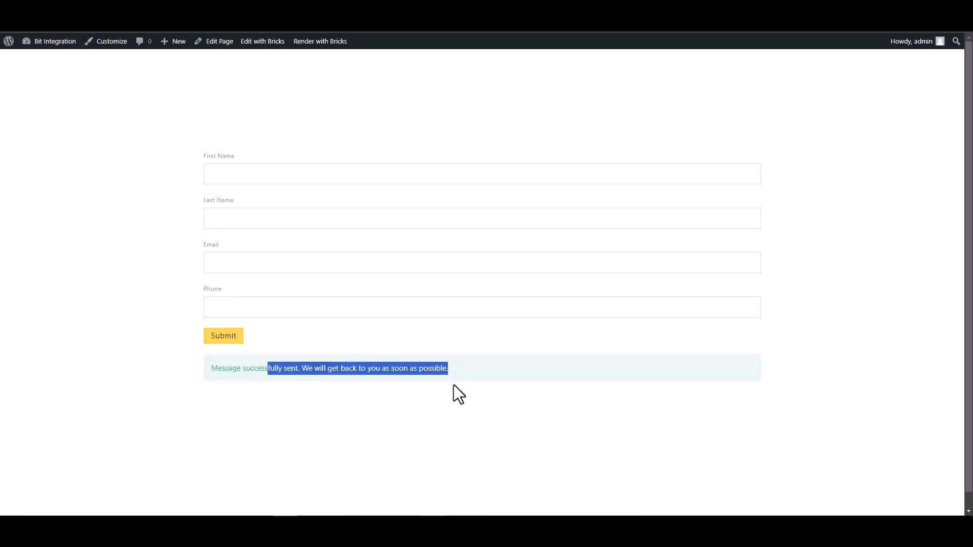
pyautogui.click(323, 413)
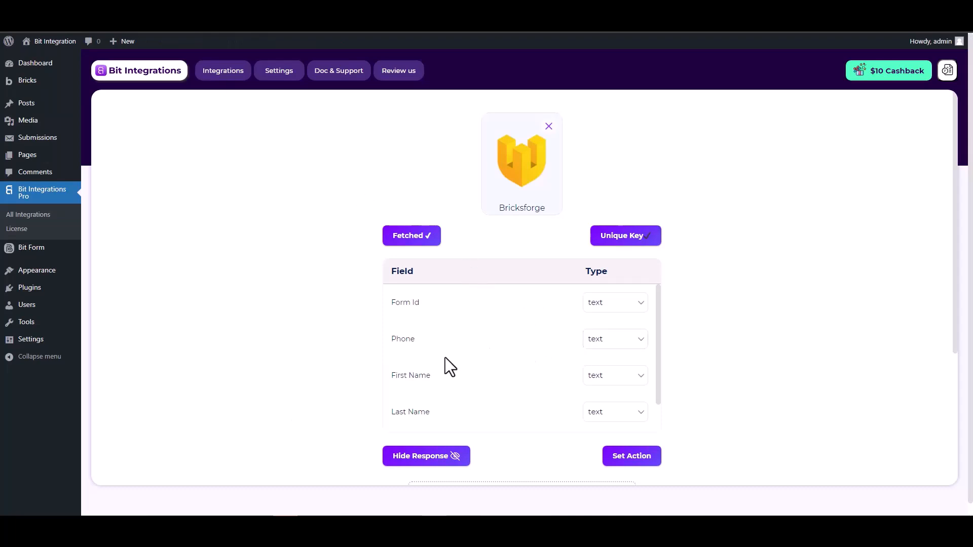
# Step: Review the fetched Form Id, Phone, First Name, Last Name and Email fields, then go to Set Action
pyautogui.scroll(-1, 603, 346)
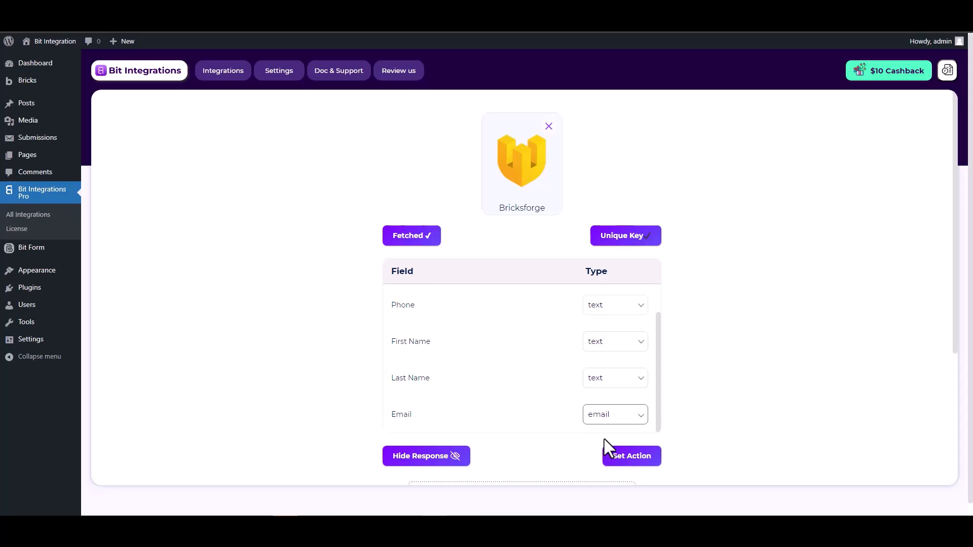
pyautogui.click(625, 458)
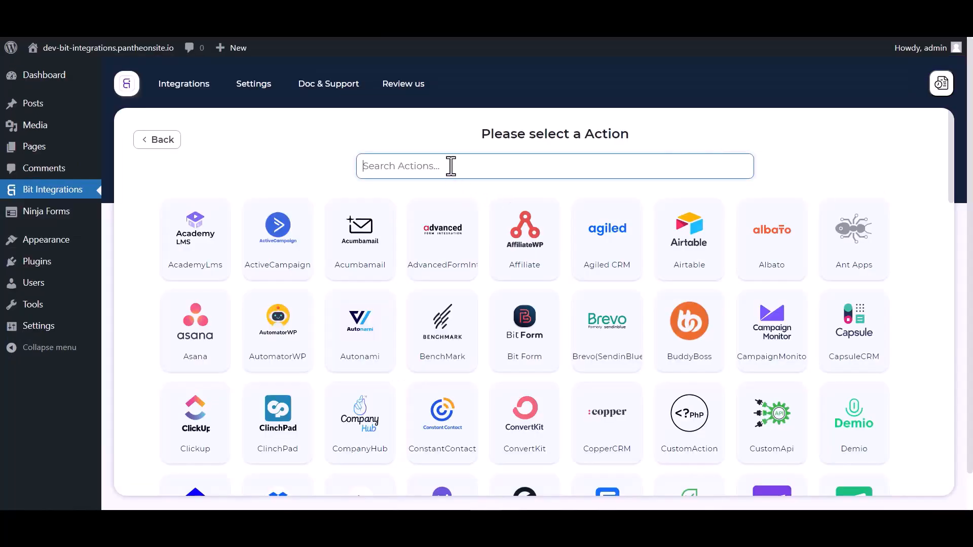
# Step: Select Keap as the action app and open Keap's page for getting a client id and secret
pyautogui.write('keap')
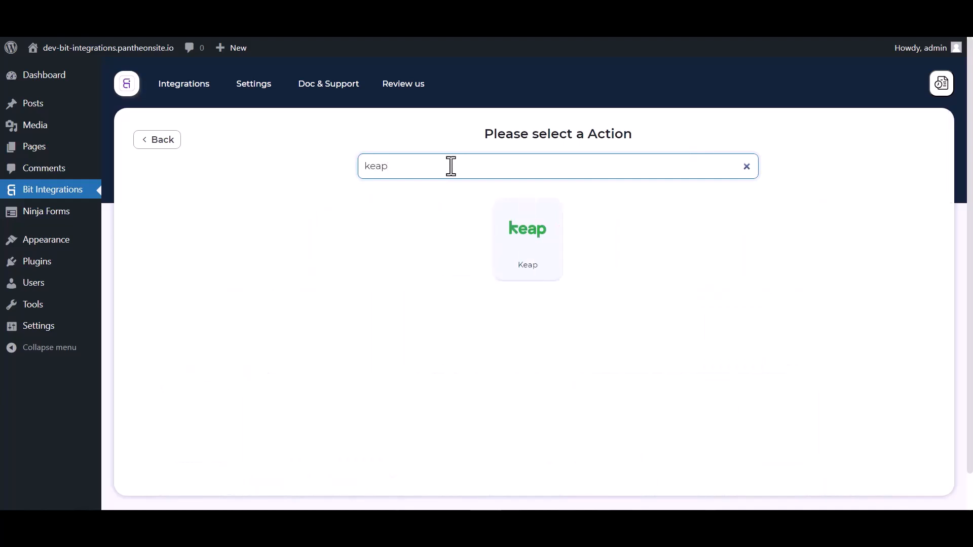
pyautogui.click(543, 254)
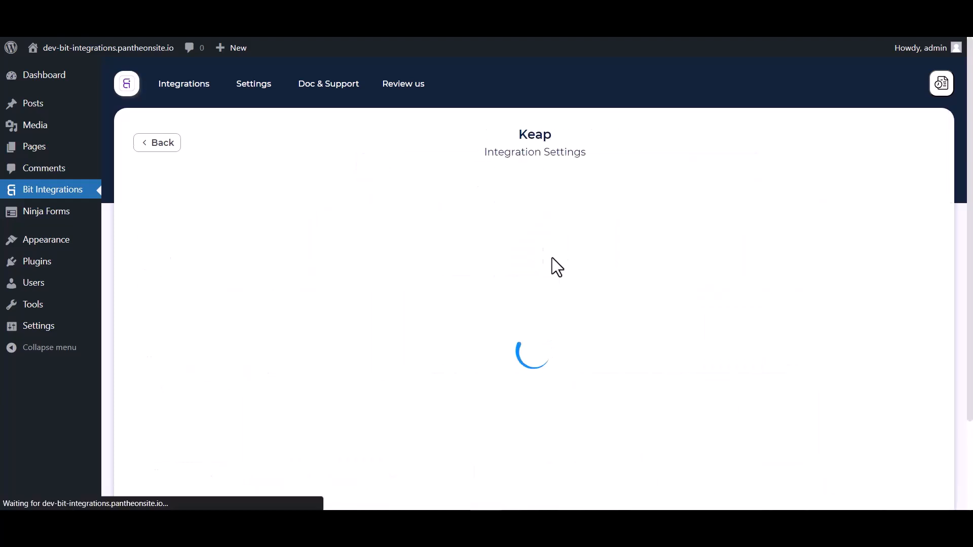
pyautogui.scroll(-3, 601, 246)
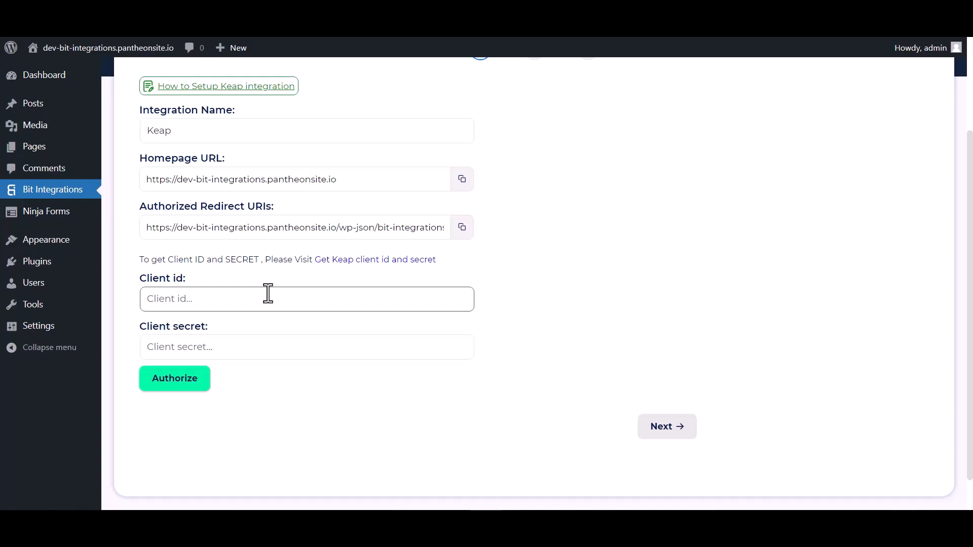
pyautogui.click(380, 274)
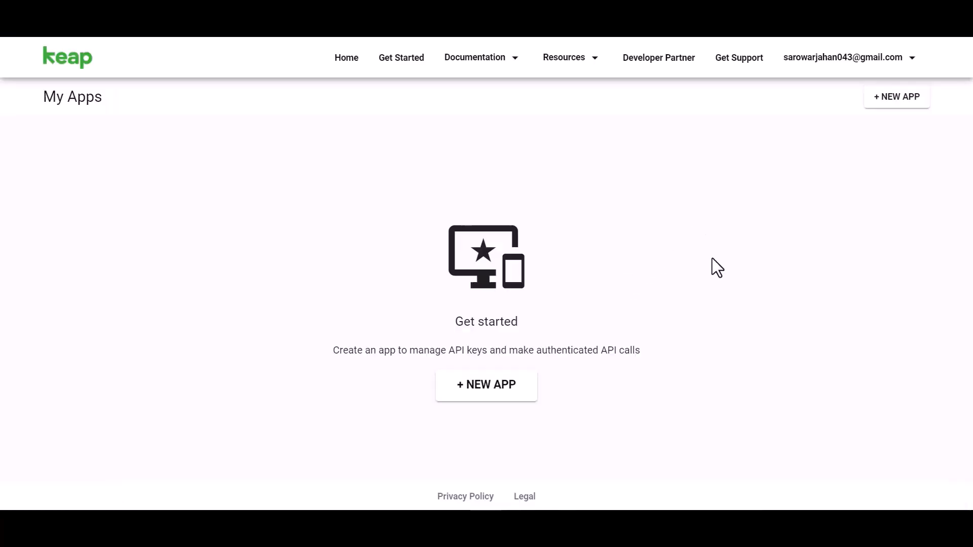
# Step: Create a new Keap app named 'Bit Integrations' with the Keap 150k API enabled
pyautogui.click(494, 389)
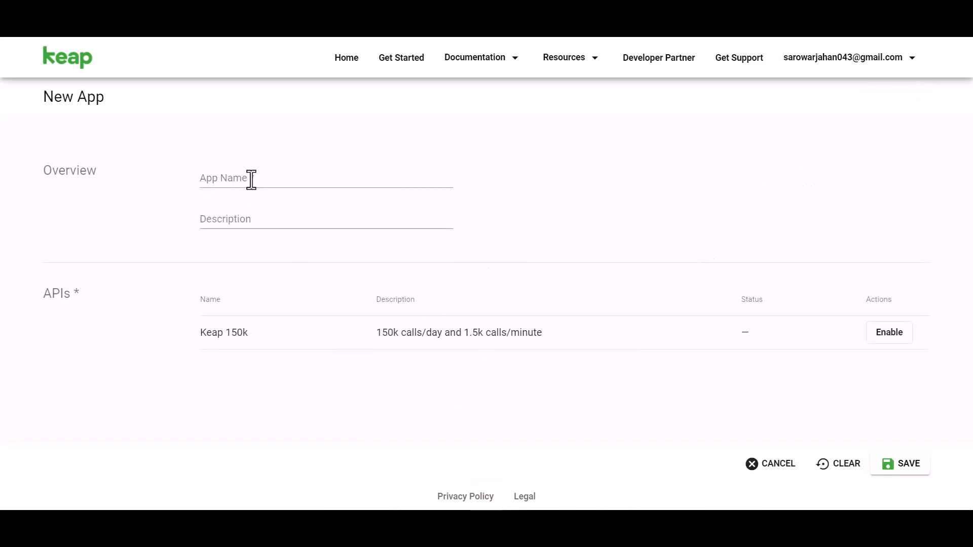
pyautogui.write('B')
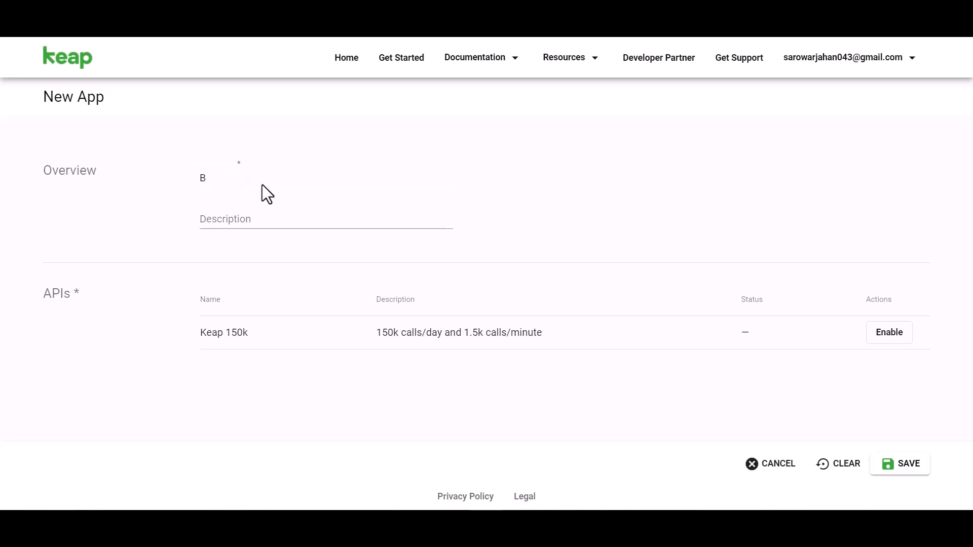
pyautogui.write('it Integrations')
pyautogui.click(881, 335)
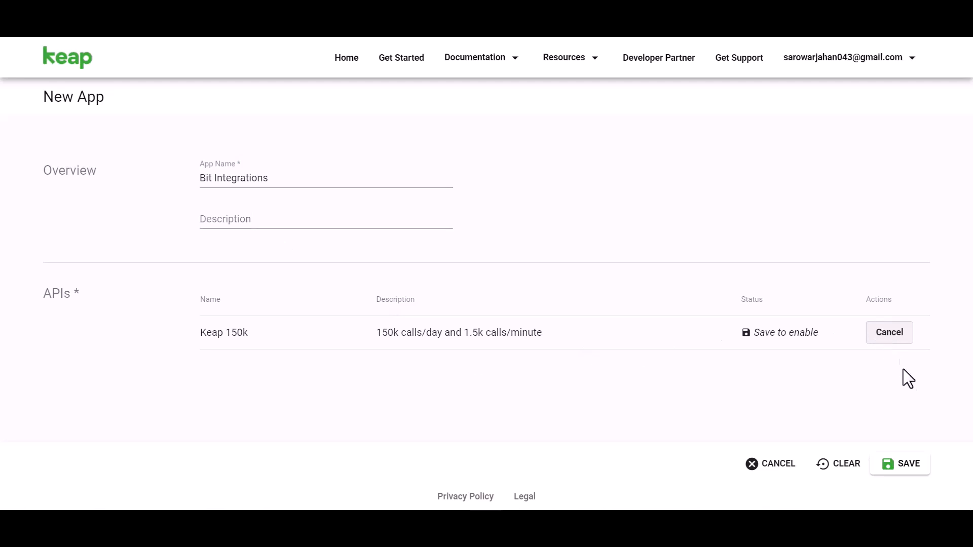
pyautogui.click(909, 464)
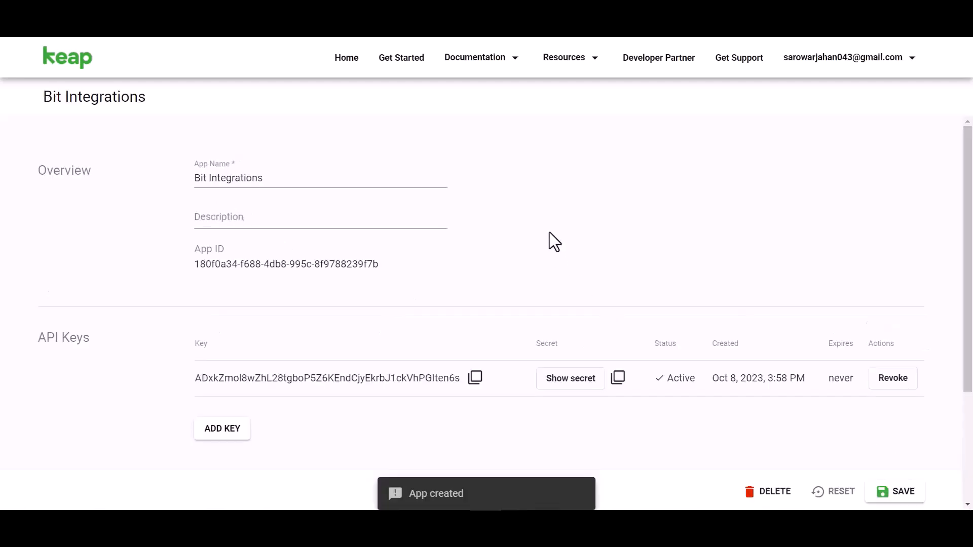
# Step: Reveal the app's secret and copy its API key for the Client id field
pyautogui.scroll(-3, 550, 244)
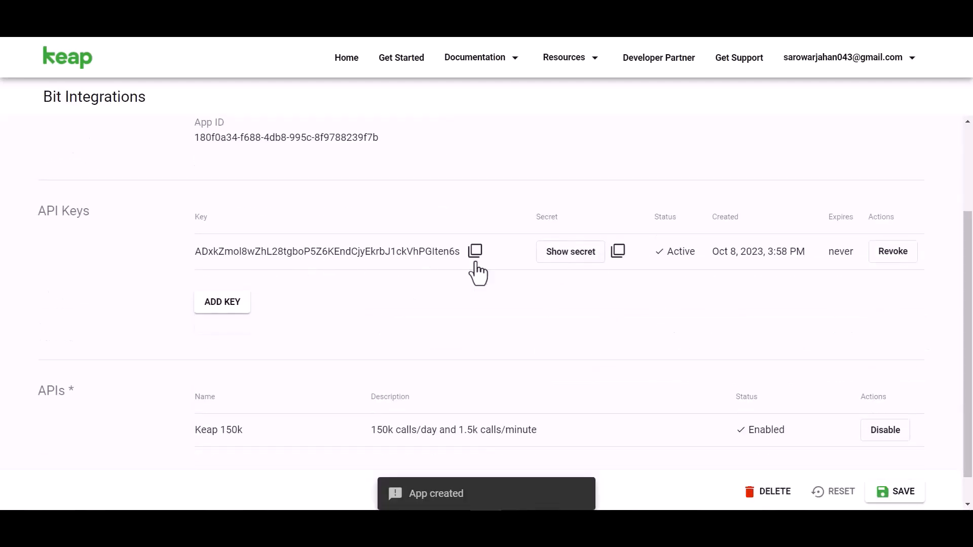
pyautogui.click(560, 256)
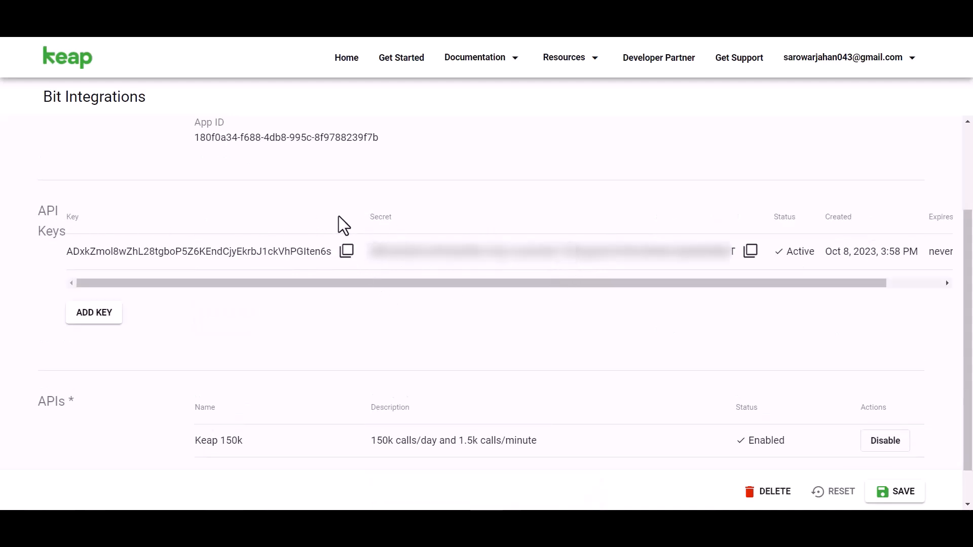
pyautogui.click(347, 254)
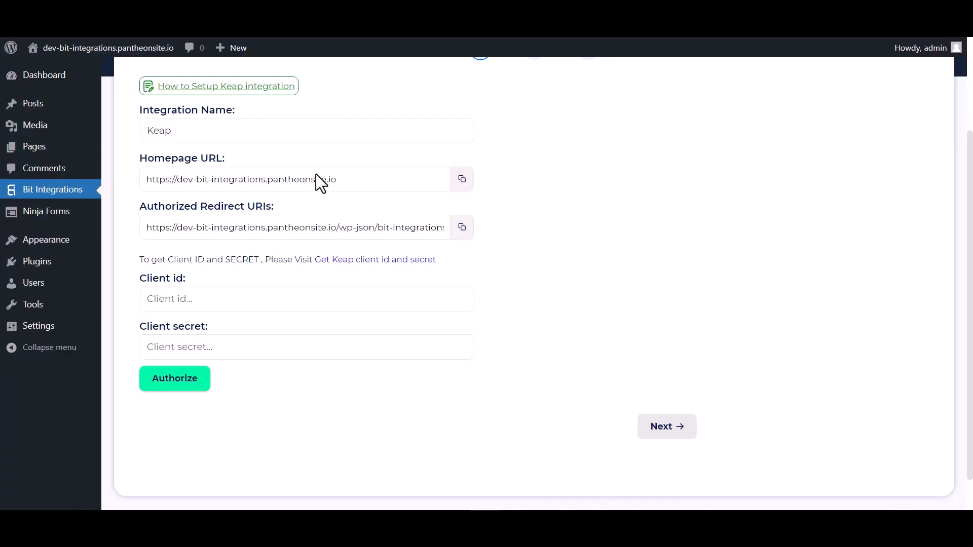
pyautogui.click(275, 297)
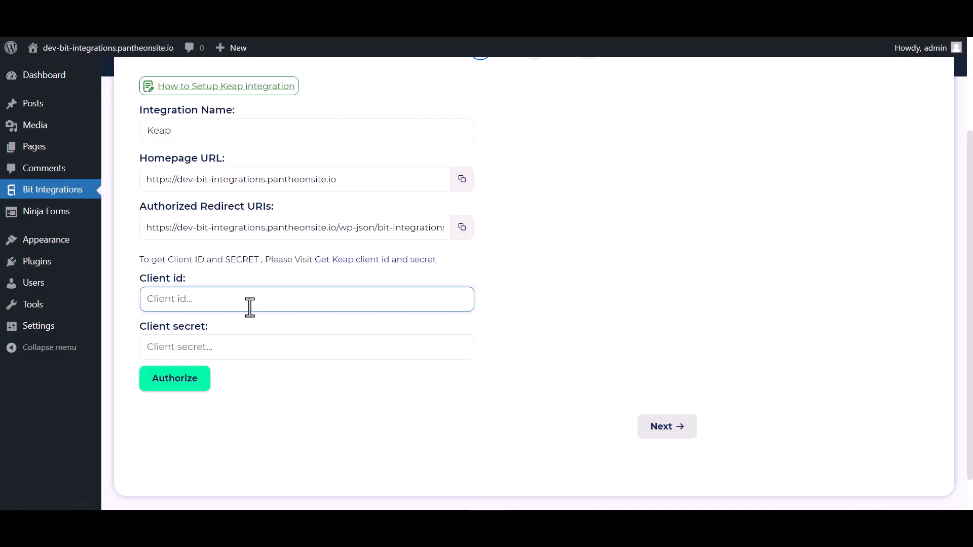
# Step: Paste the API key as Client id and the secret as Client secret, then authorize Keap access
pyautogui.hotkey('ctrl', 'v')
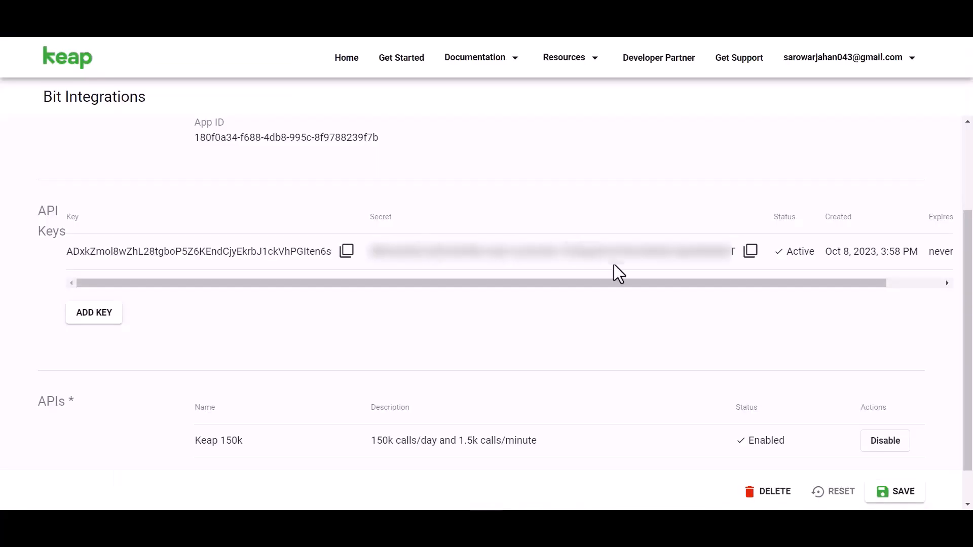
pyautogui.click(749, 252)
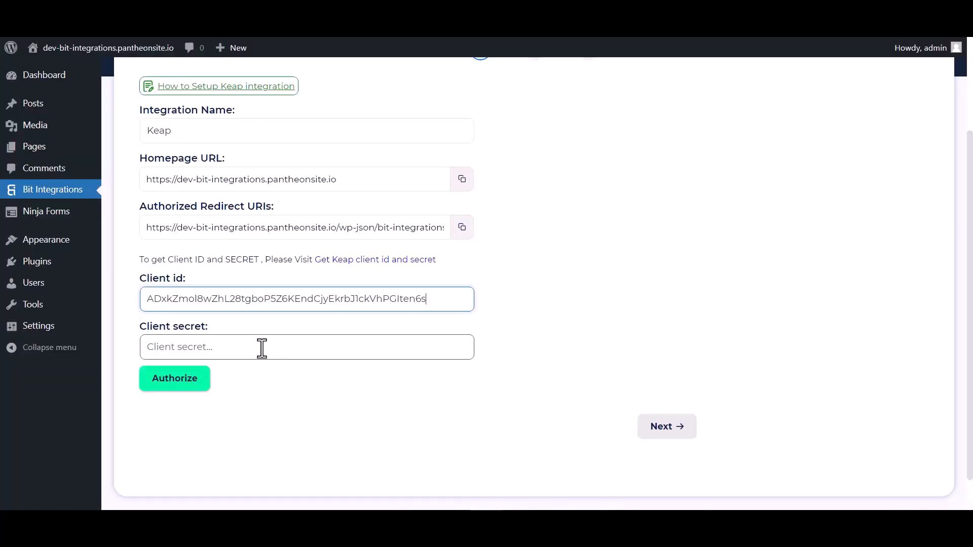
pyautogui.click(262, 348)
pyautogui.hotkey('ctrl', 'v')
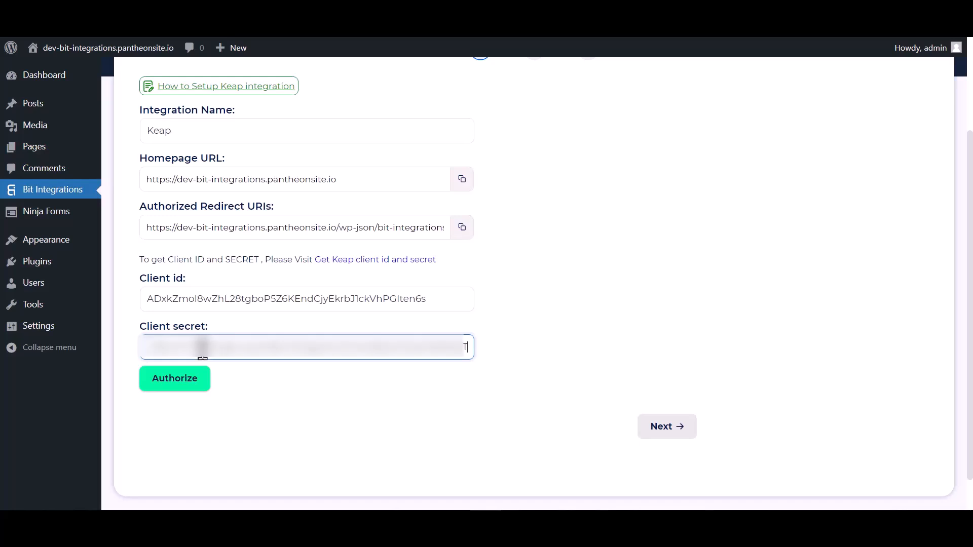
pyautogui.click(201, 386)
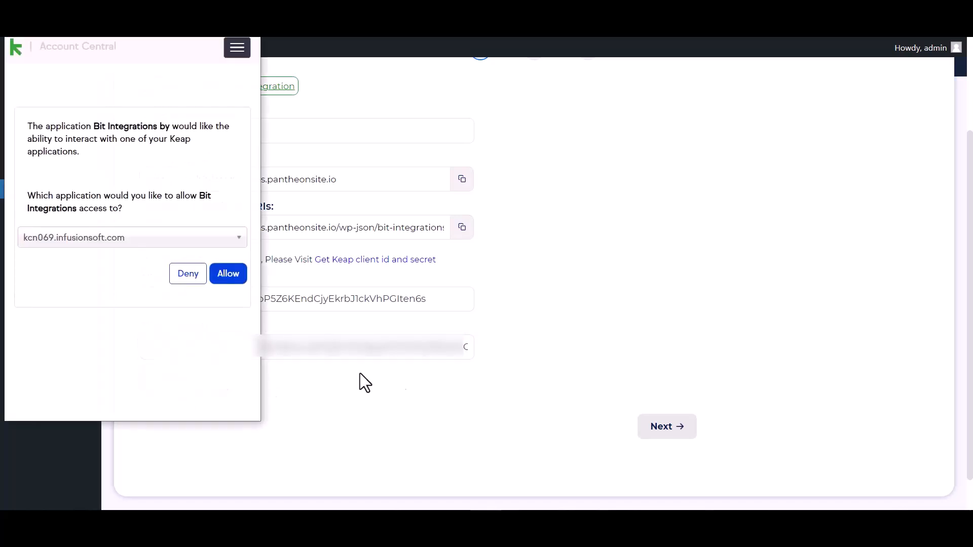
pyautogui.click(229, 276)
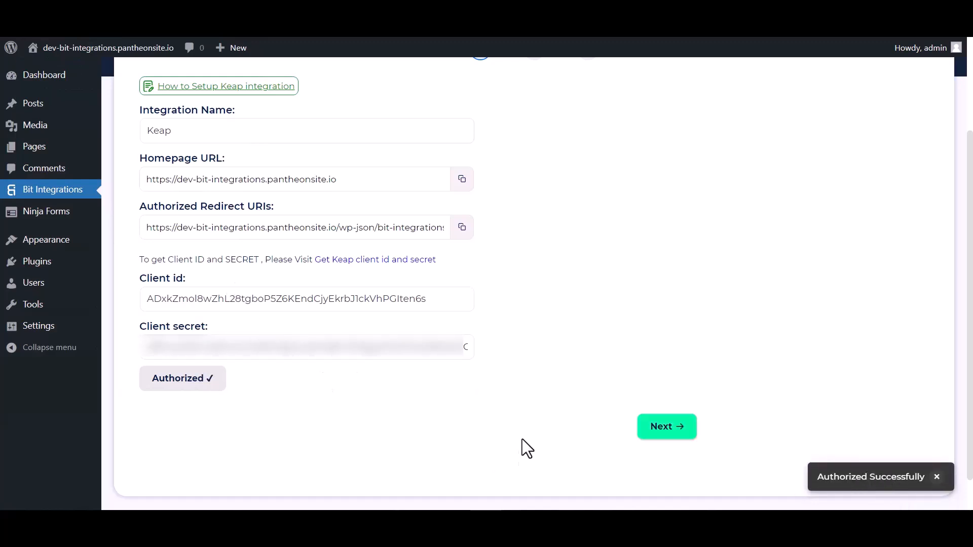
# Step: Map First Name and Email, and add a third row mapping Last Name to Keap Last Name
pyautogui.click(665, 431)
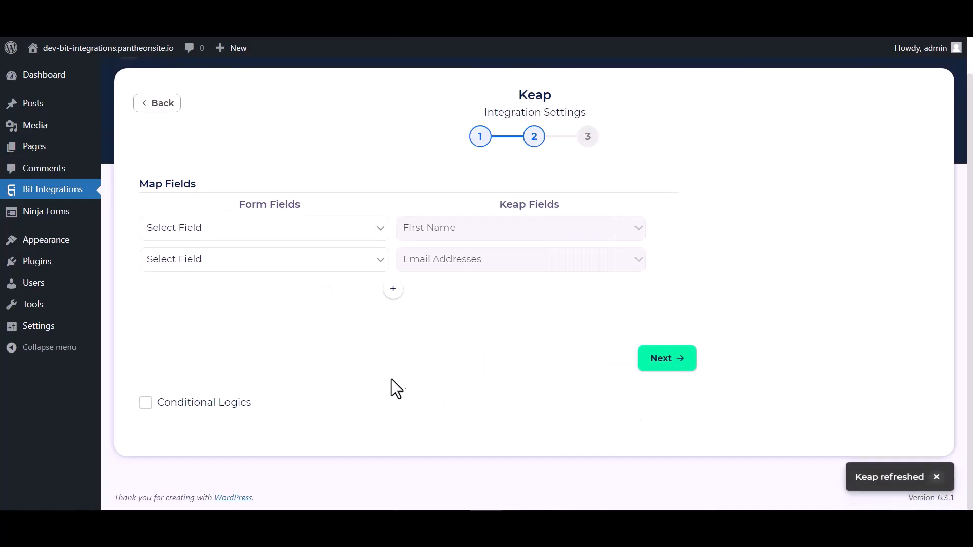
pyautogui.click(256, 231)
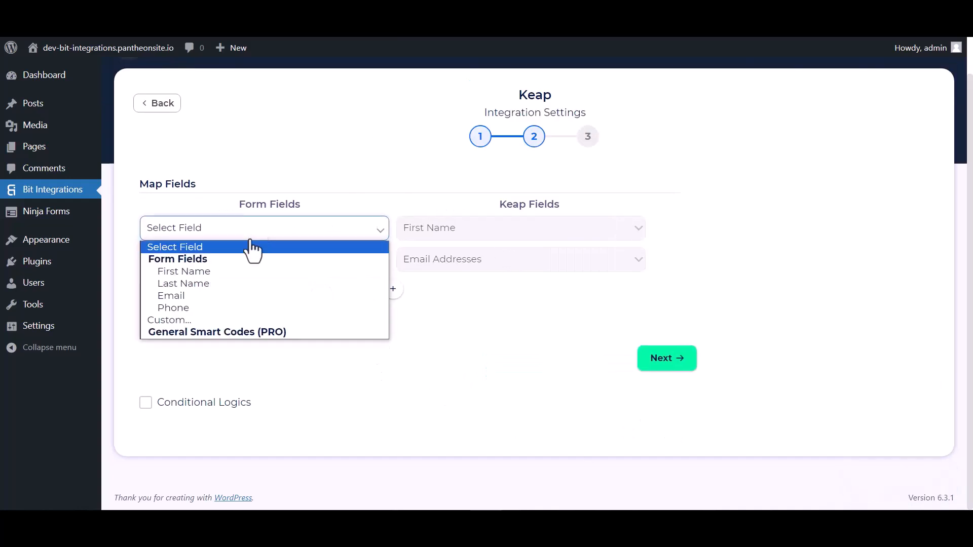
pyautogui.click(192, 271)
pyautogui.click(329, 263)
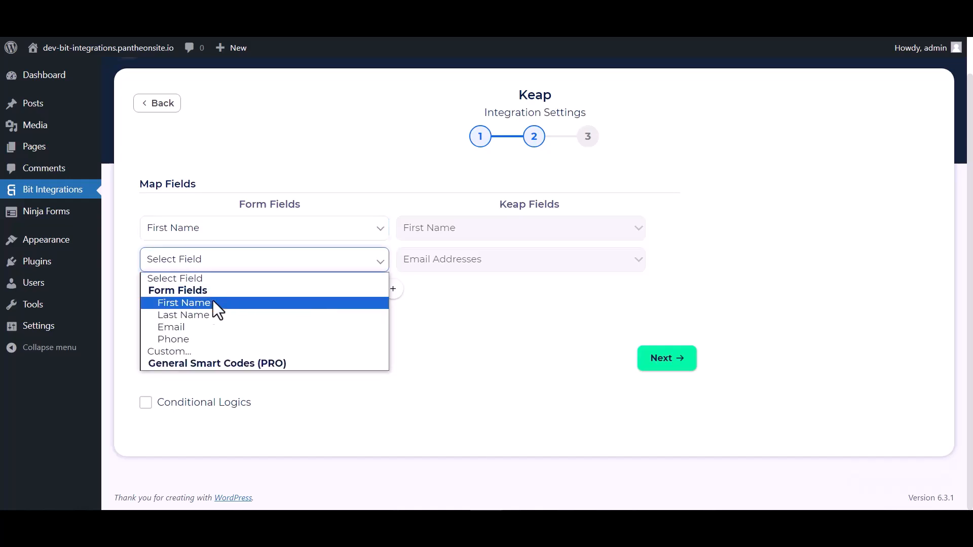
pyautogui.click(181, 327)
pyautogui.click(399, 294)
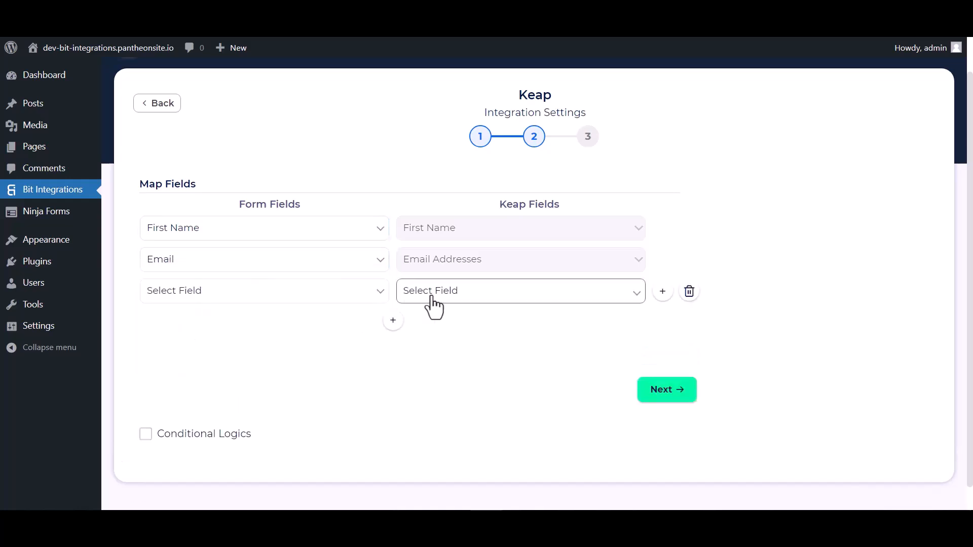
pyautogui.click(430, 298)
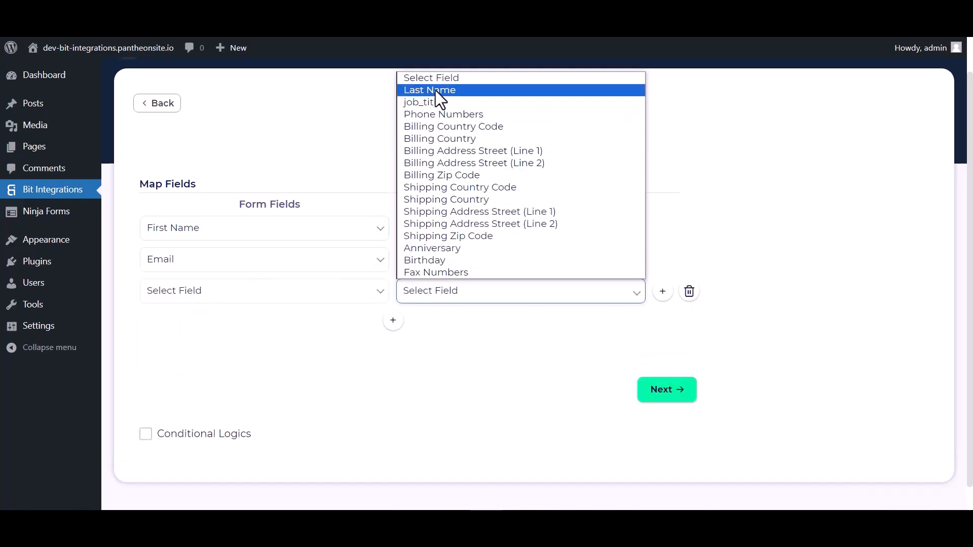
pyautogui.click(436, 92)
pyautogui.click(344, 296)
pyautogui.click(180, 347)
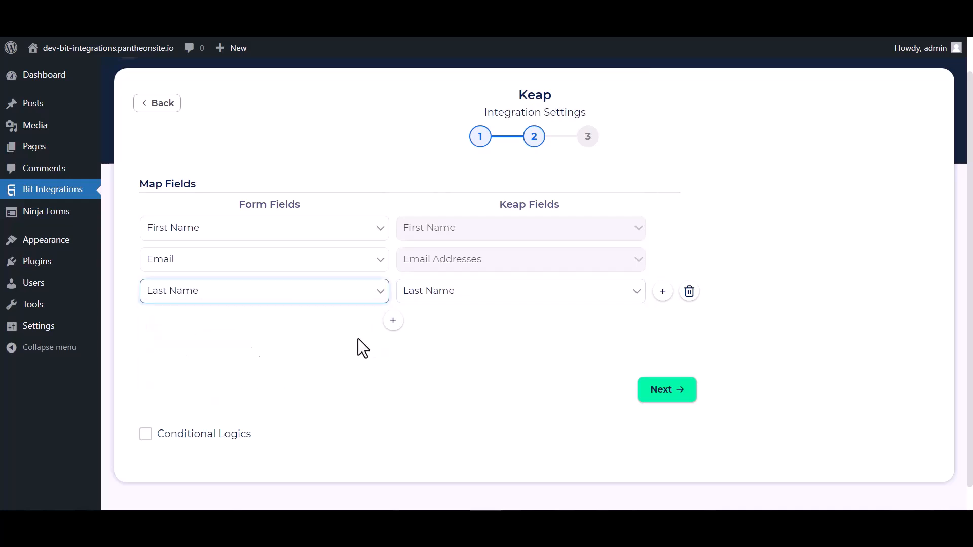
# Step: Add a fourth row mapping the form's Phone to Keap Phone Numbers
pyautogui.click(393, 320)
pyautogui.click(428, 324)
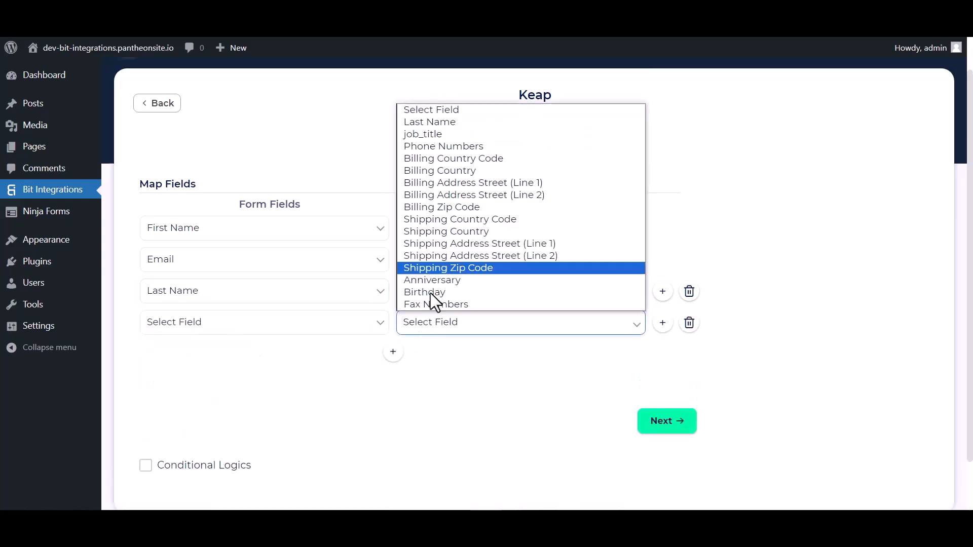
pyautogui.click(427, 146)
pyautogui.click(348, 327)
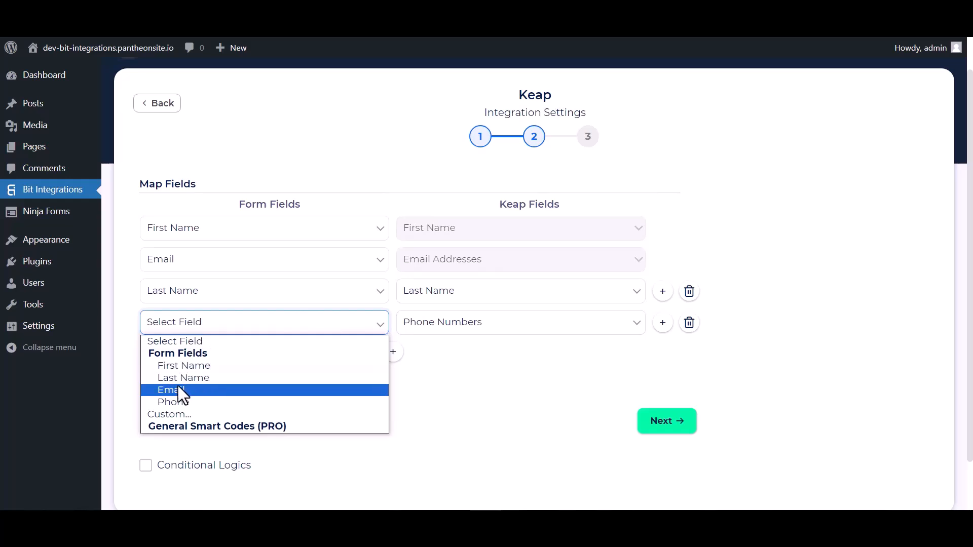
pyautogui.click(175, 402)
# Step: Leave Conditional Logics off and finish and save the Keap integration
pyautogui.scroll(-2, 355, 393)
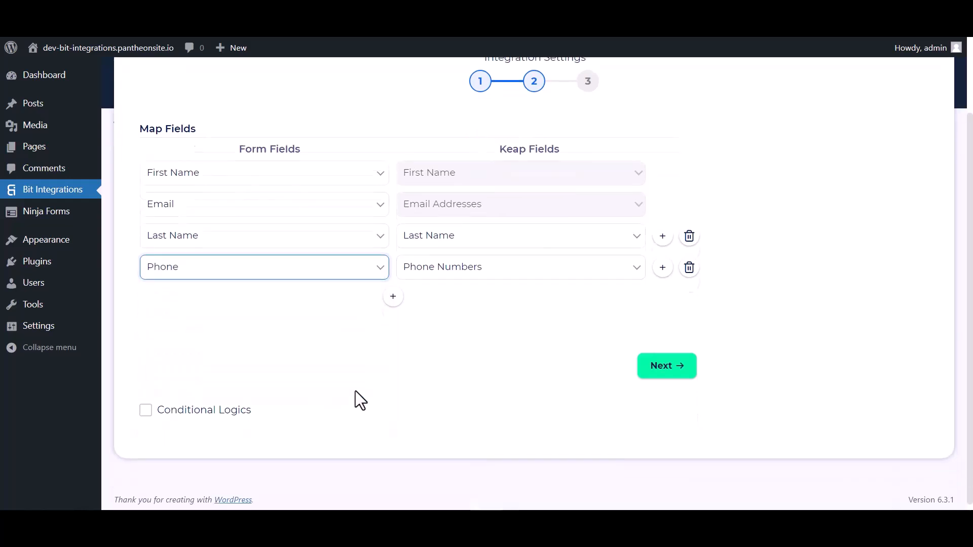
pyautogui.click(145, 413)
pyautogui.scroll(-3, 294, 411)
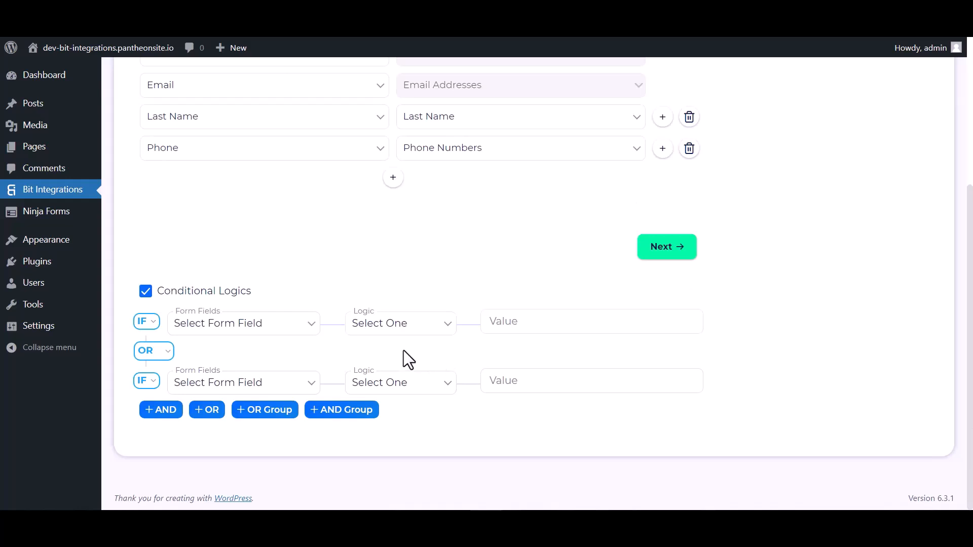
pyautogui.click(151, 292)
pyautogui.click(670, 369)
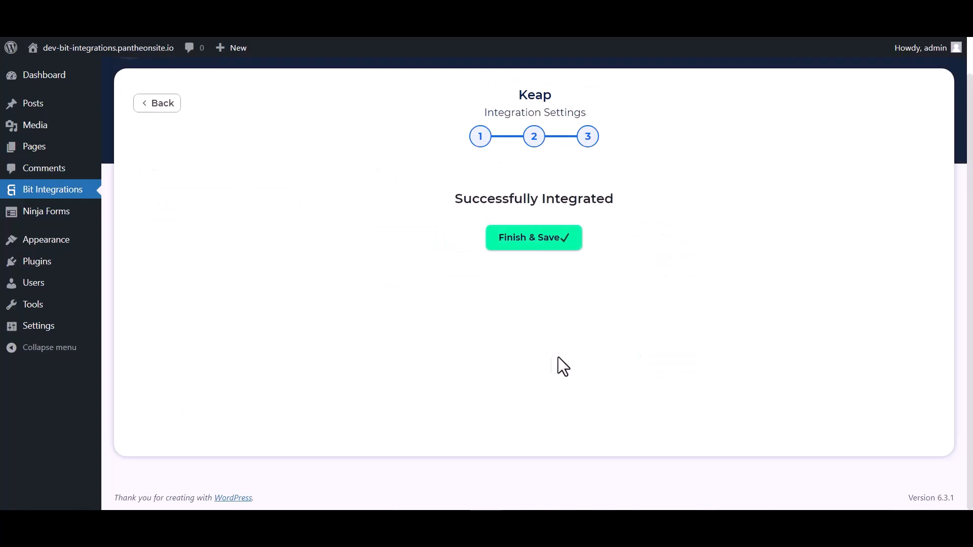
pyautogui.click(532, 238)
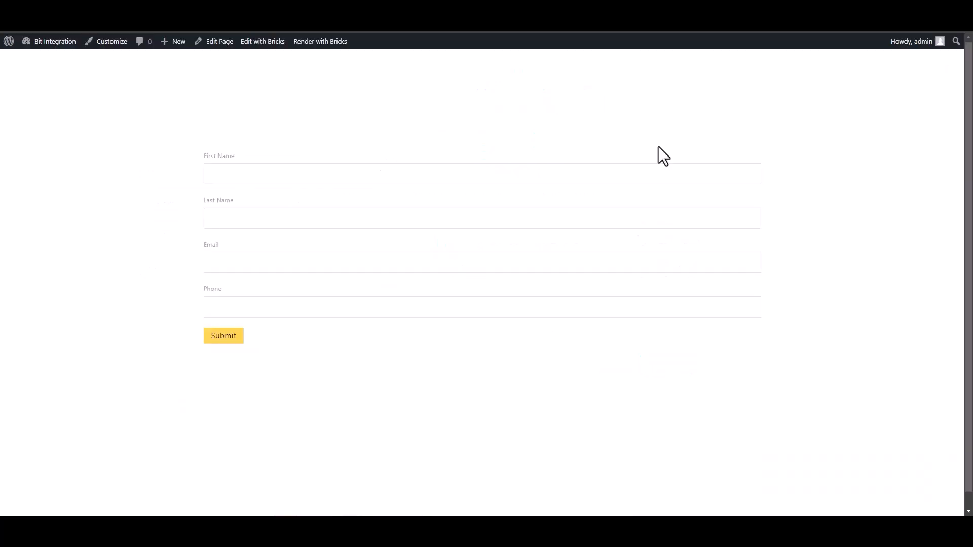
# Step: Fill the form with first name Bit, last name Integration, an e-mail address and a phone number
pyautogui.click(661, 175)
pyautogui.write('Bit')
pyautogui.click(304, 223)
pyautogui.write('Inte')
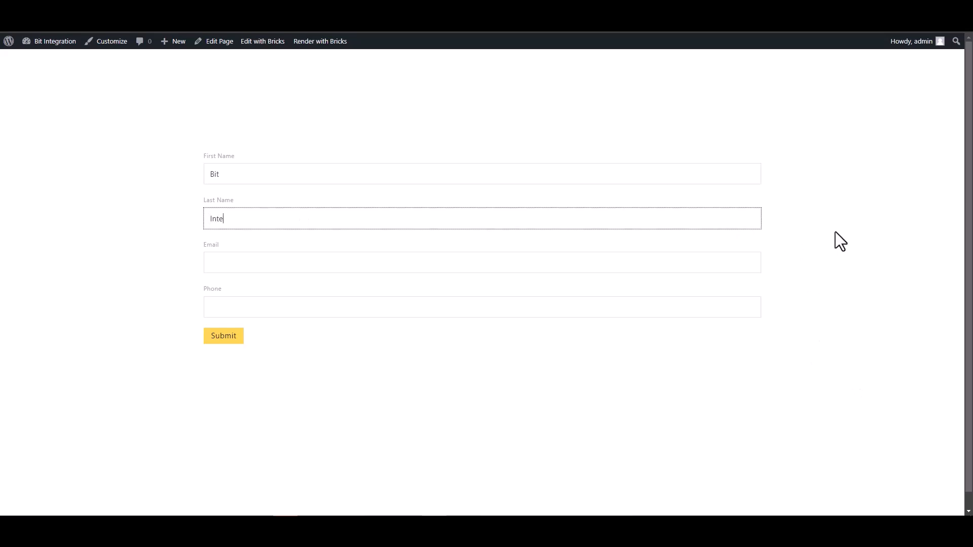
pyautogui.write('gration')
pyautogui.press('Tab')
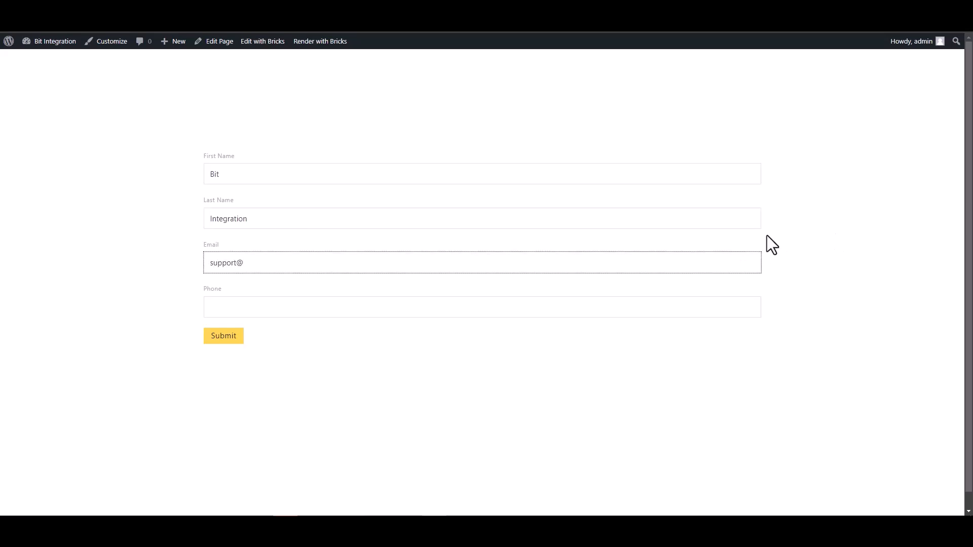
pyautogui.click(745, 304)
pyautogui.write('444555666')
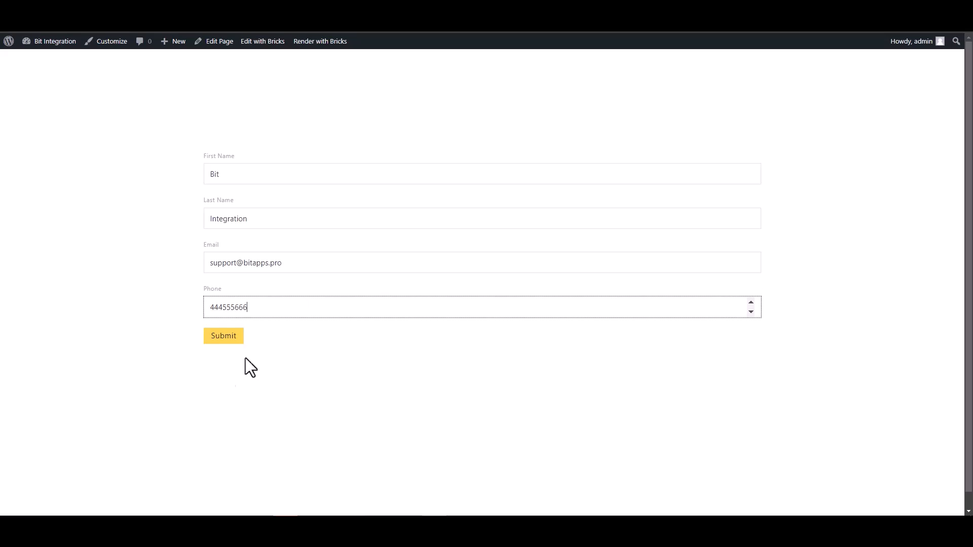
# Step: Submit the form and confirm the success message
pyautogui.click(225, 339)
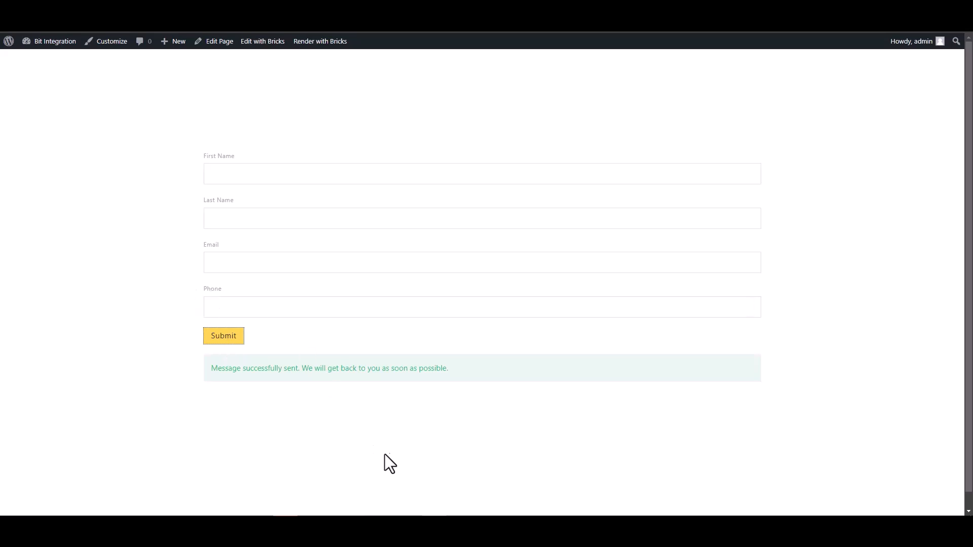
pyautogui.moveTo(210, 370); pyautogui.dragTo(333, 381)
pyautogui.click(350, 400)
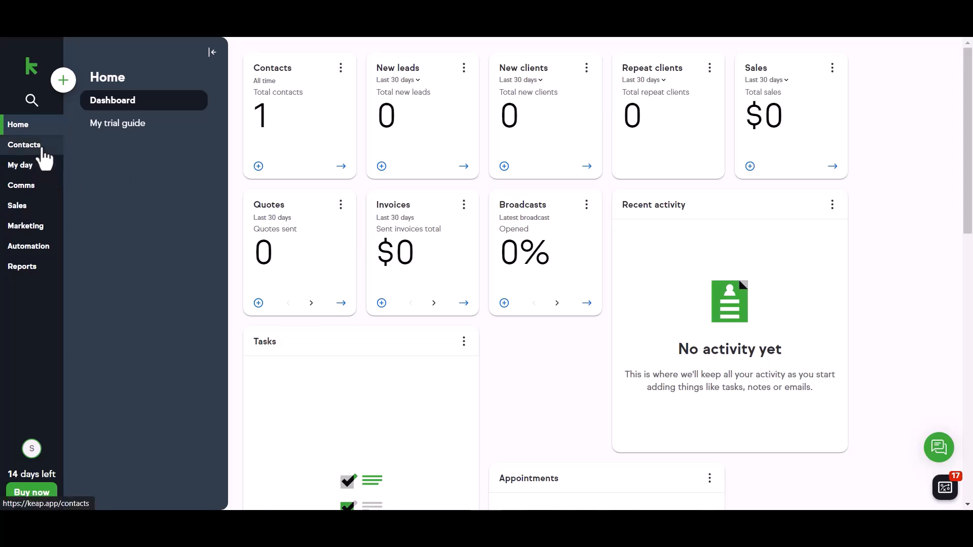
# Step: Open the new lead from Keap Contacts and review its name, phone and e-mail
pyautogui.click(43, 149)
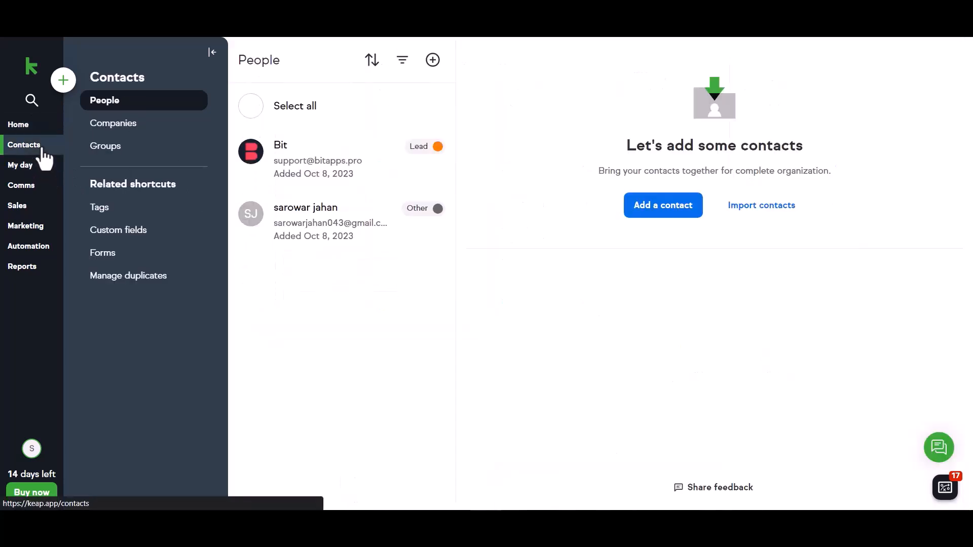
pyautogui.click(300, 165)
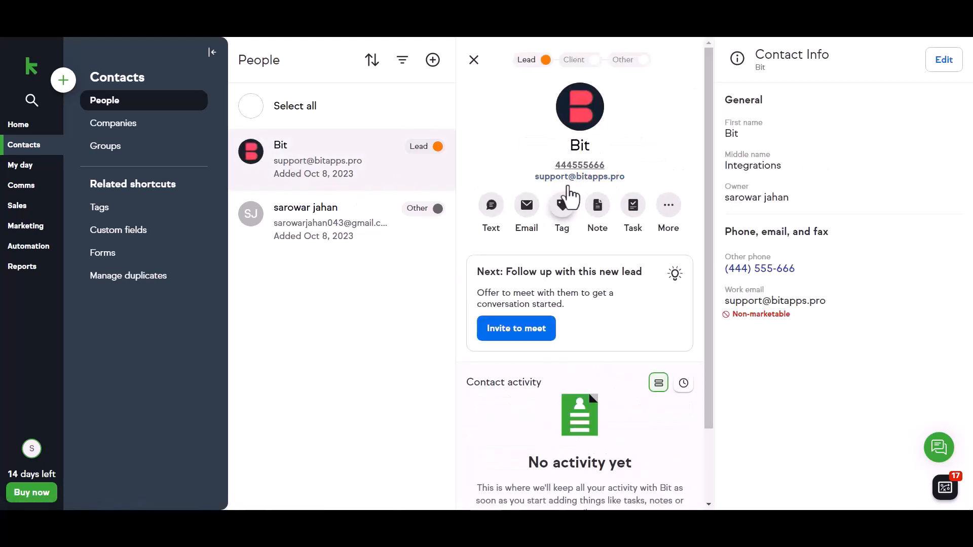
pyautogui.scroll(-2, 598, 271)
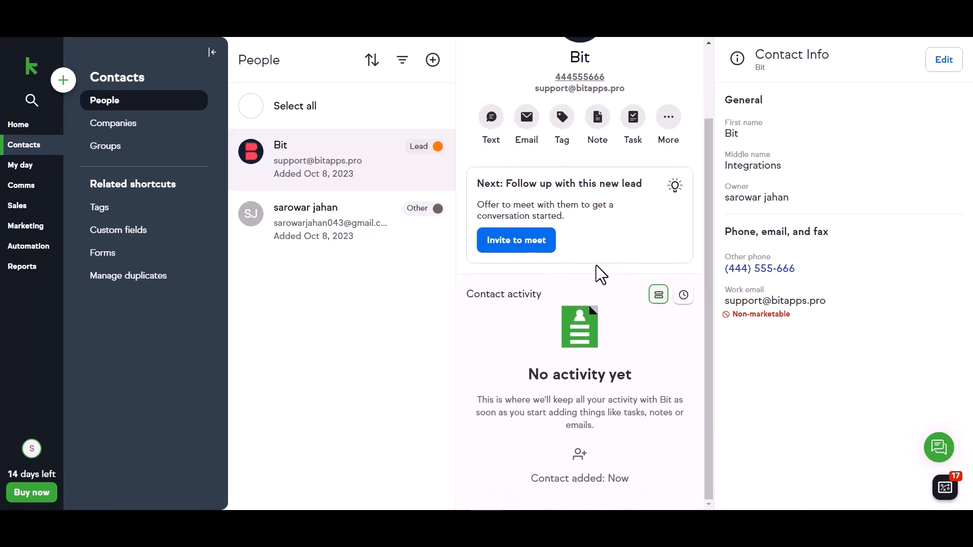